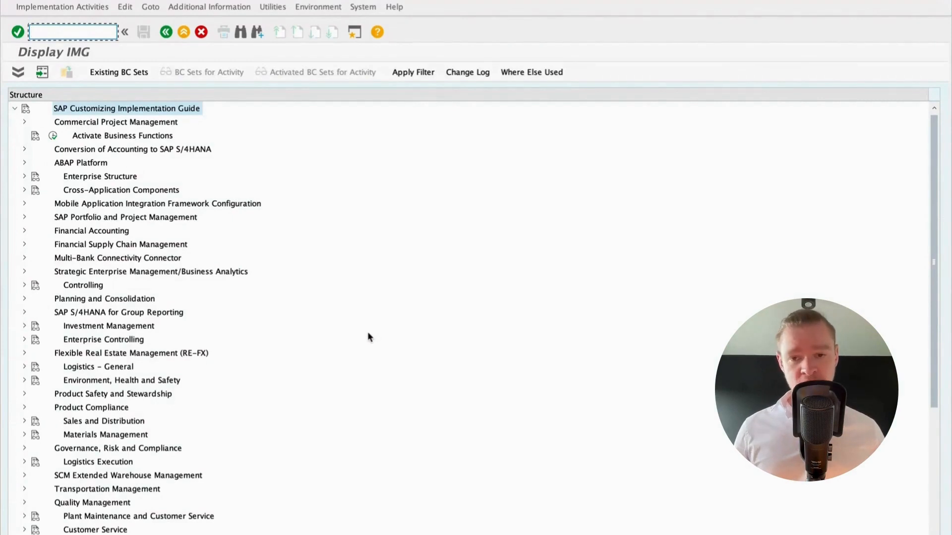
Step: Expand the Production area of the implementation guide down to the Material Requirements Planning activities
scroll(369, 332, down, 5)
scroll(370, 333, down, 1)
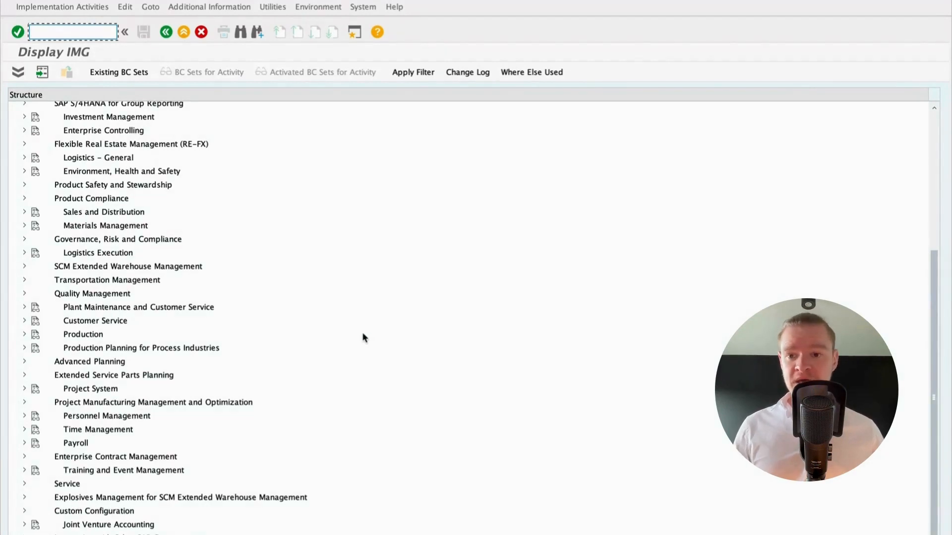
click(77, 336)
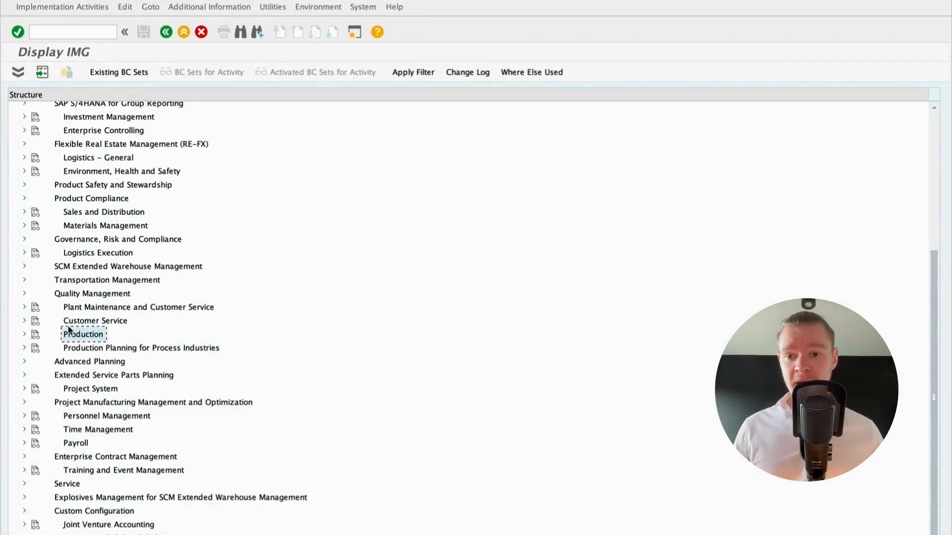
click(23, 336)
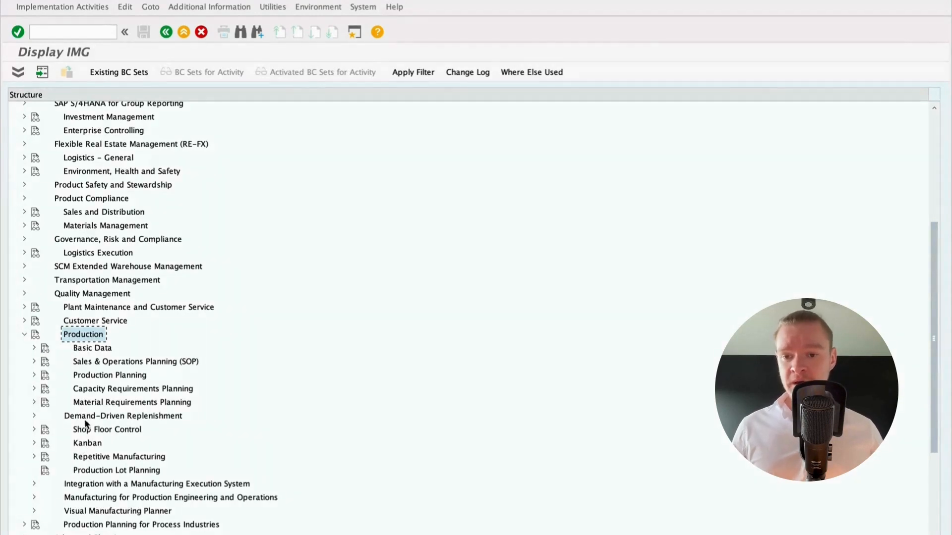
click(162, 406)
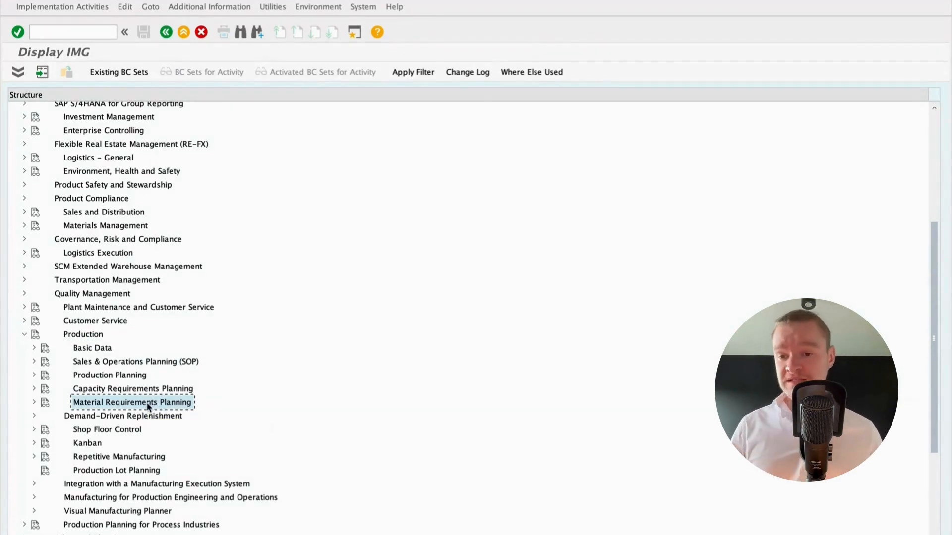
click(34, 402)
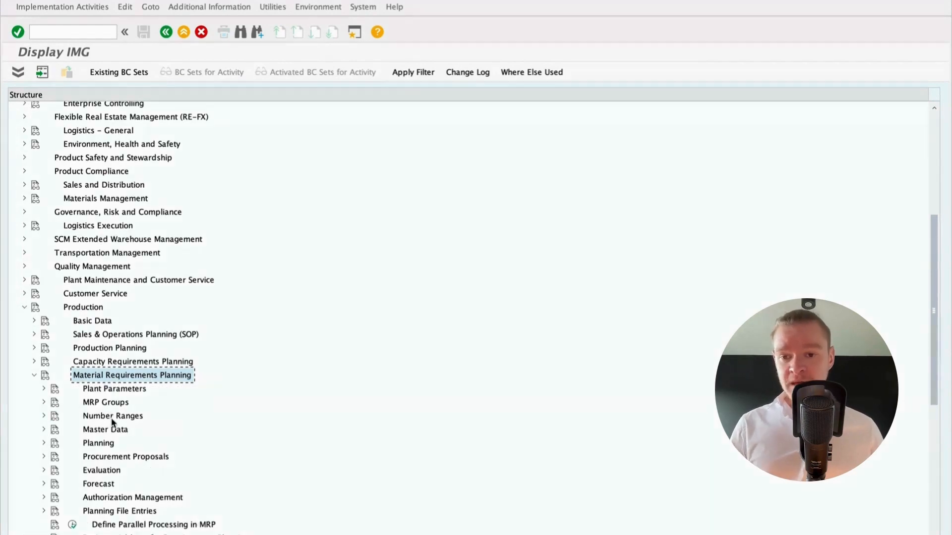
Step: Expand Master Data under Material Requirements Planning and reveal the activities under MRP Areas
click(110, 430)
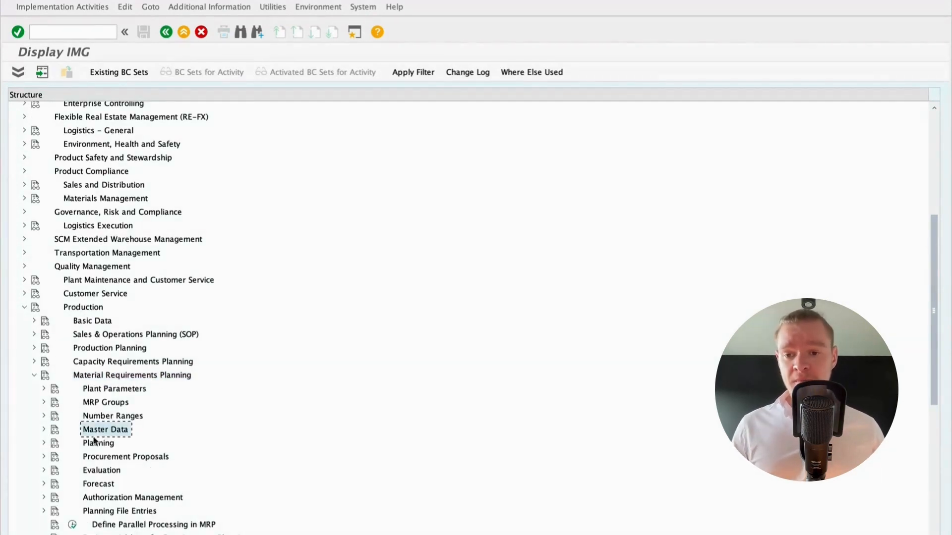
click(44, 429)
scroll(84, 434, down, 2)
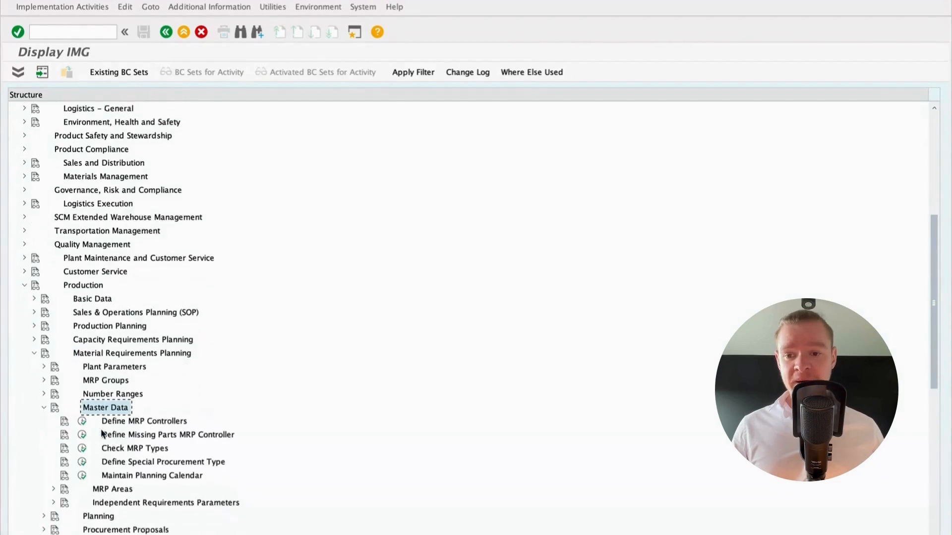
click(108, 448)
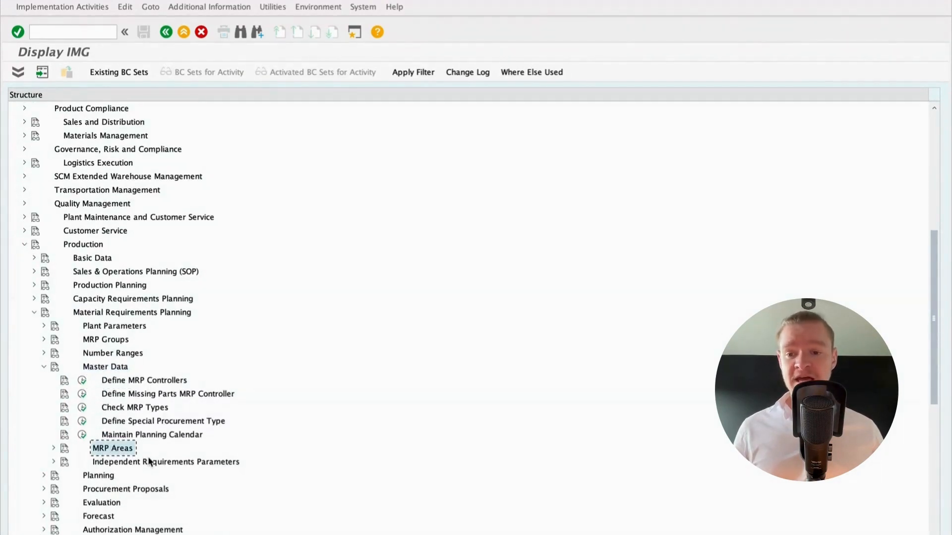
click(54, 448)
scroll(228, 461, down, 2)
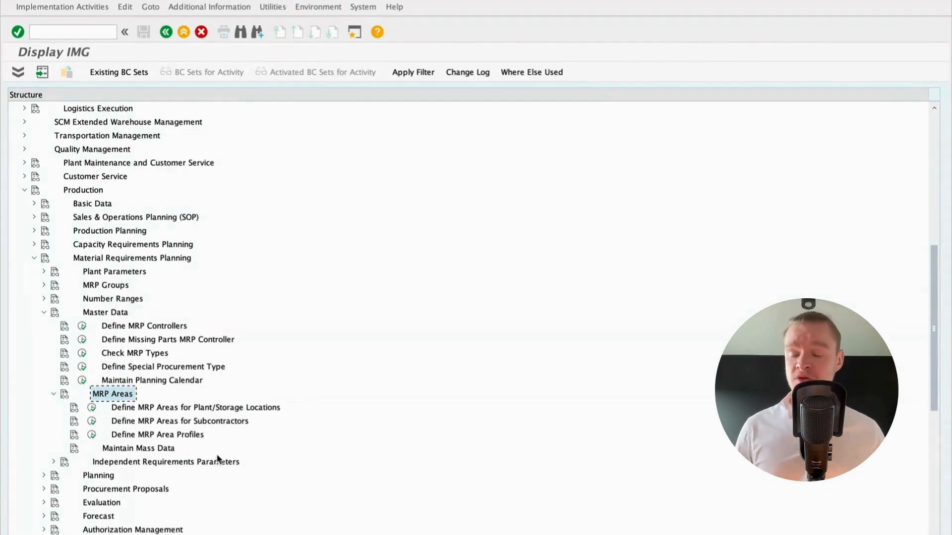
Step: Open the customizing activity Define MRP Areas for Plant/Storage Locations
click(134, 409)
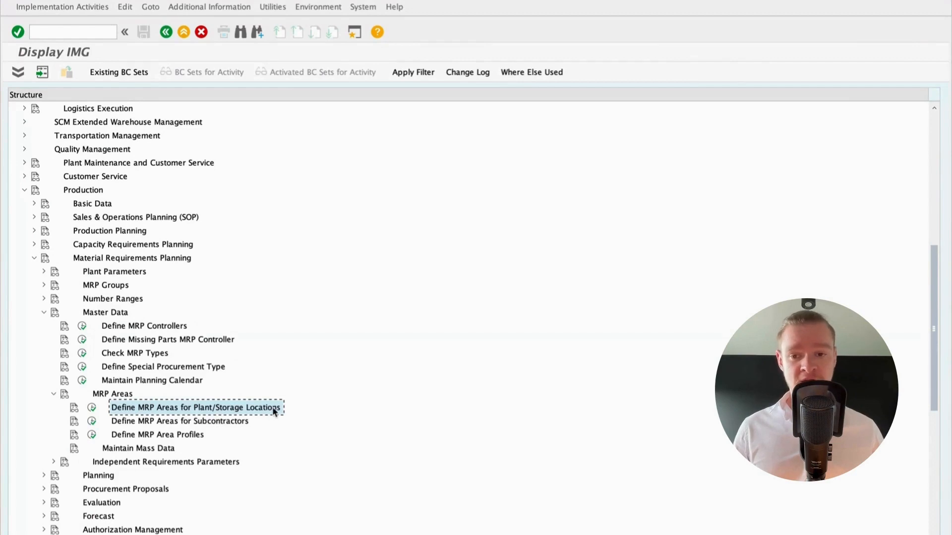
click(187, 425)
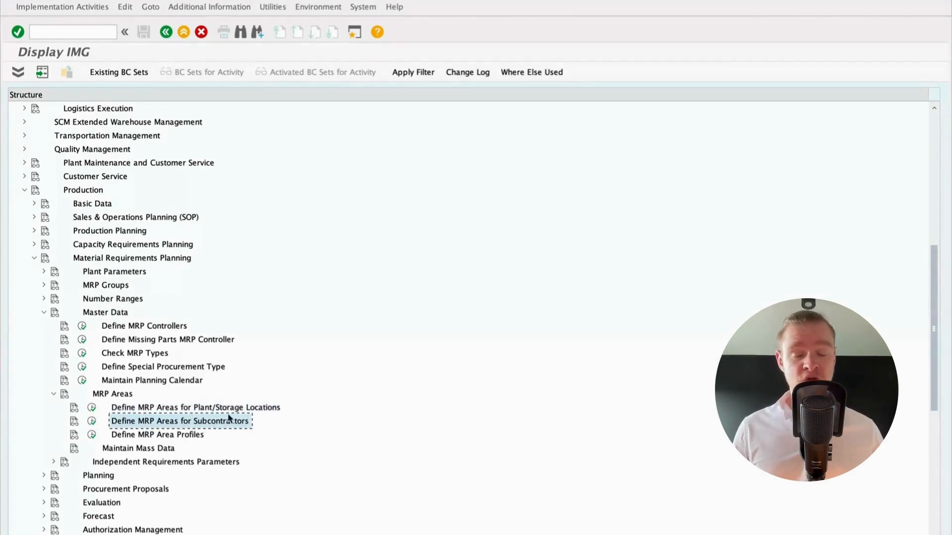
click(183, 439)
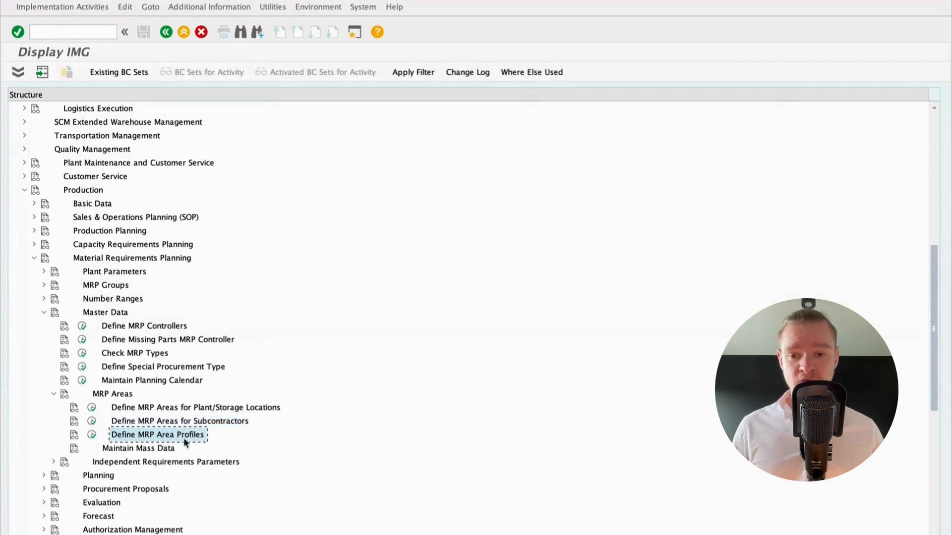
click(213, 410)
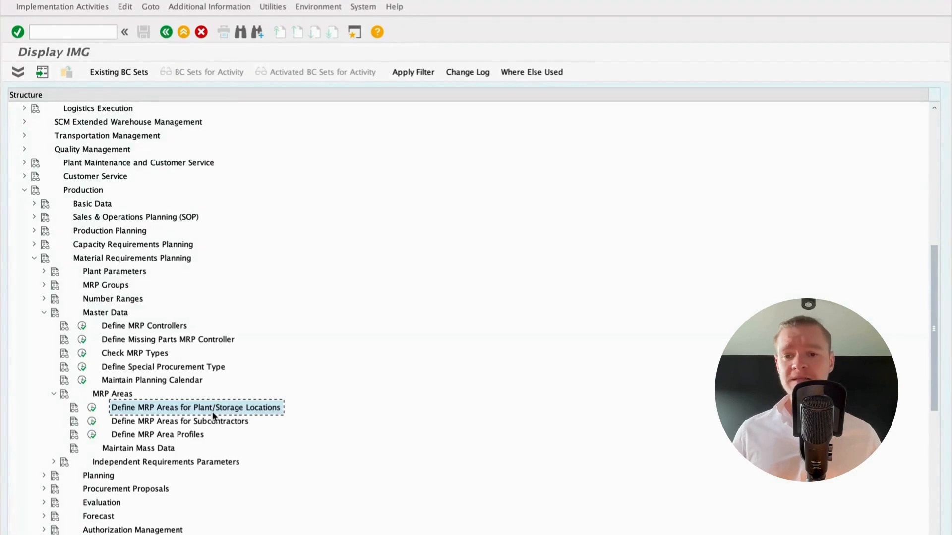
click(93, 411)
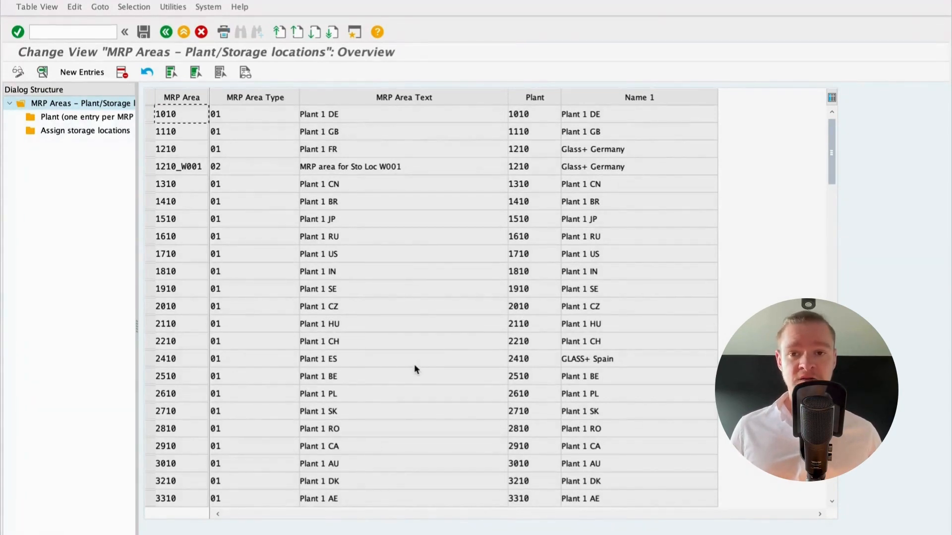
Step: Create a new entry in the plant/storage location MRP areas and enter TEST_02 as its MRP area
click(80, 73)
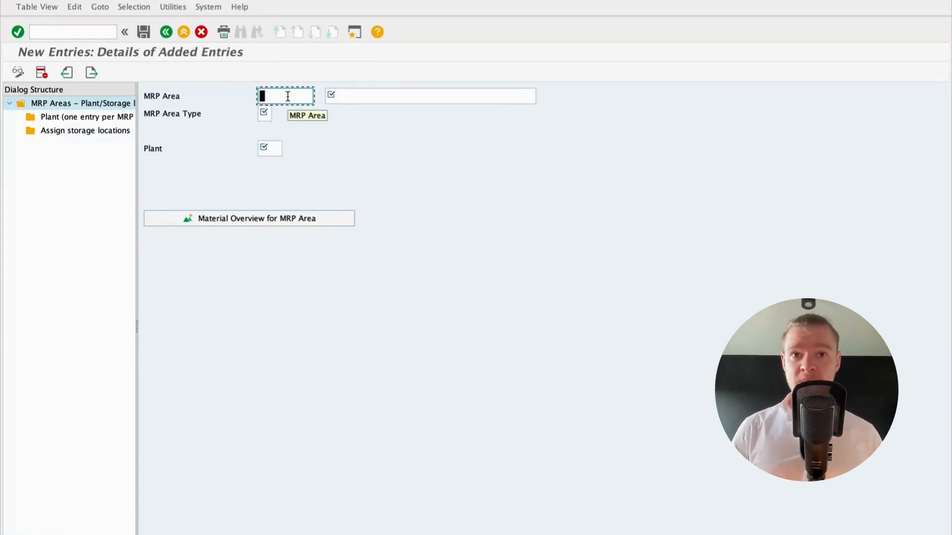
key(Caps_Lock)
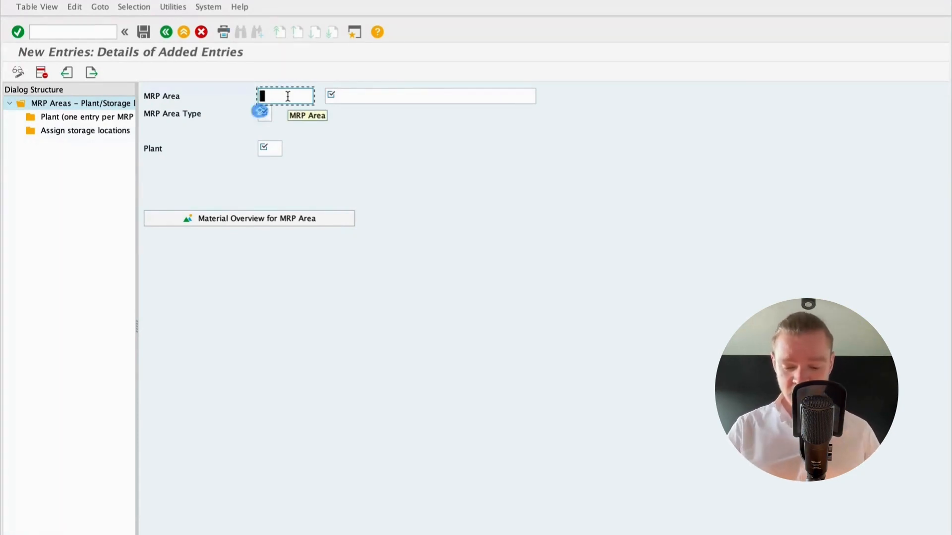
text(Test)
key(BackSpace)
key(BackSpace)
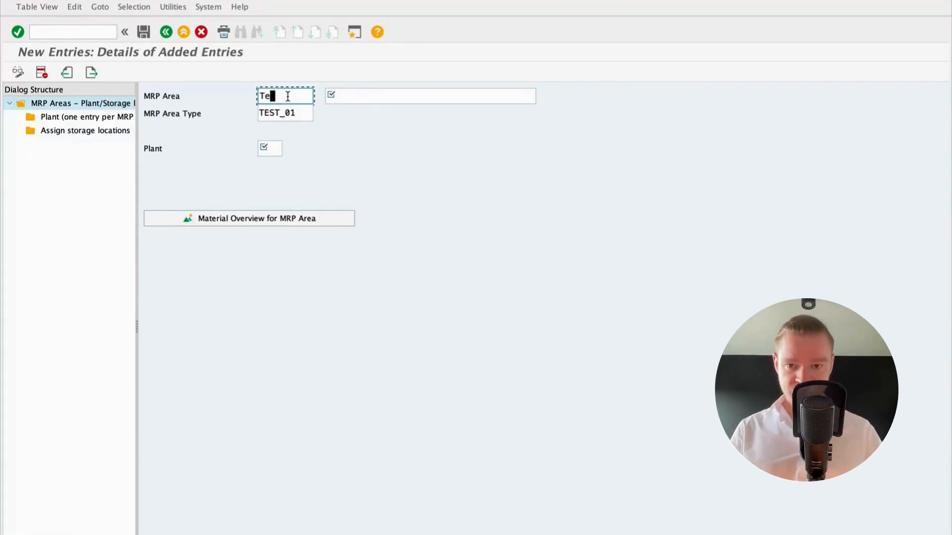
key(BackSpace)
key(BackSpace)
key(Caps_Lock)
text(TEST)
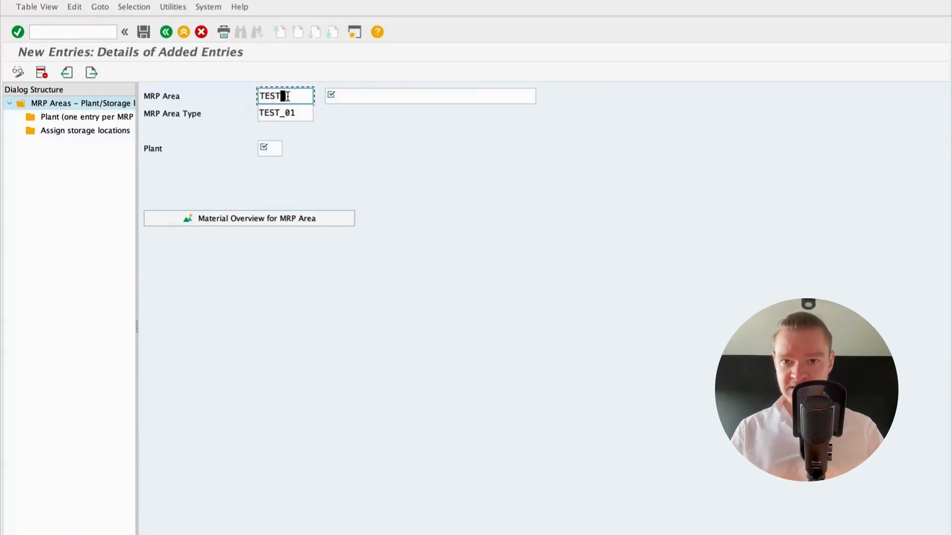
text(_)
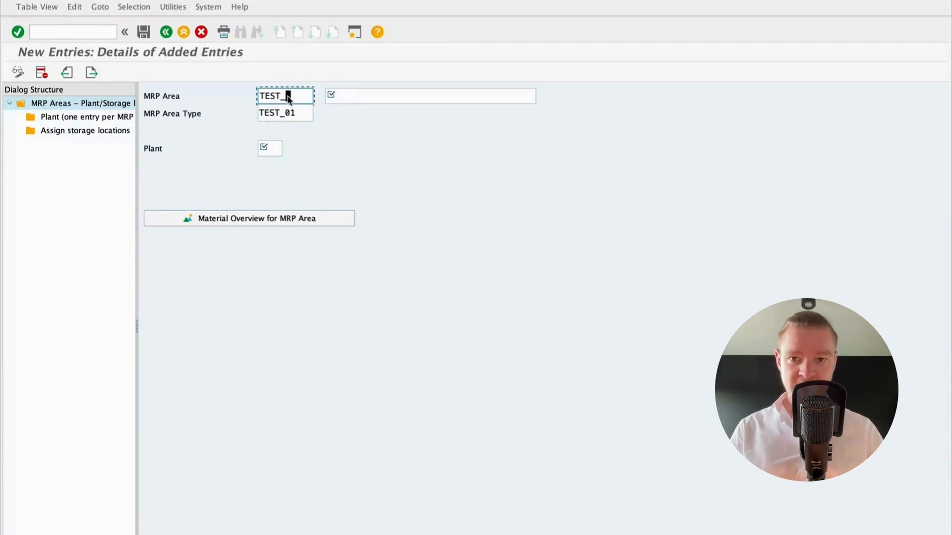
text(02)
Step: Give MRP area TEST_02 the description "Test 02 MRP Area"
key(Tab)
text(t)
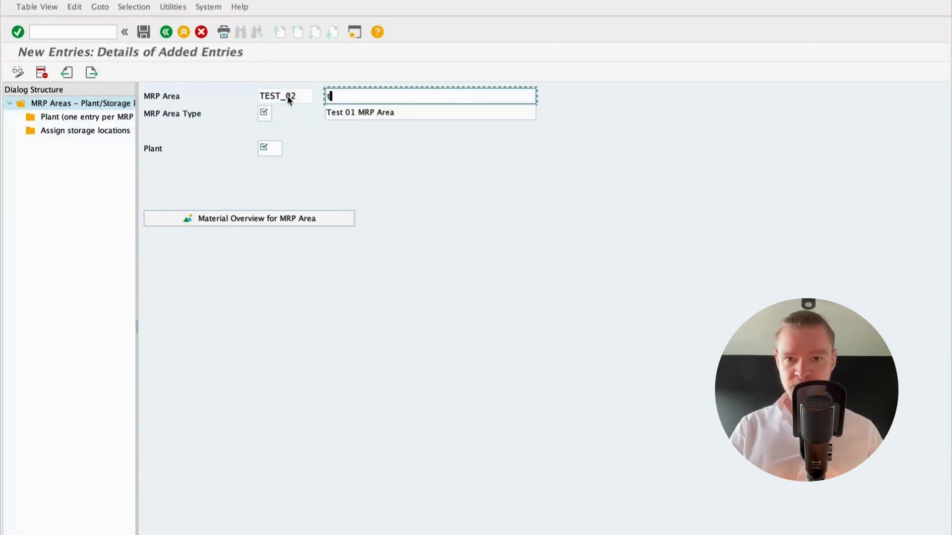
text(e)
key(Down)
key(Return)
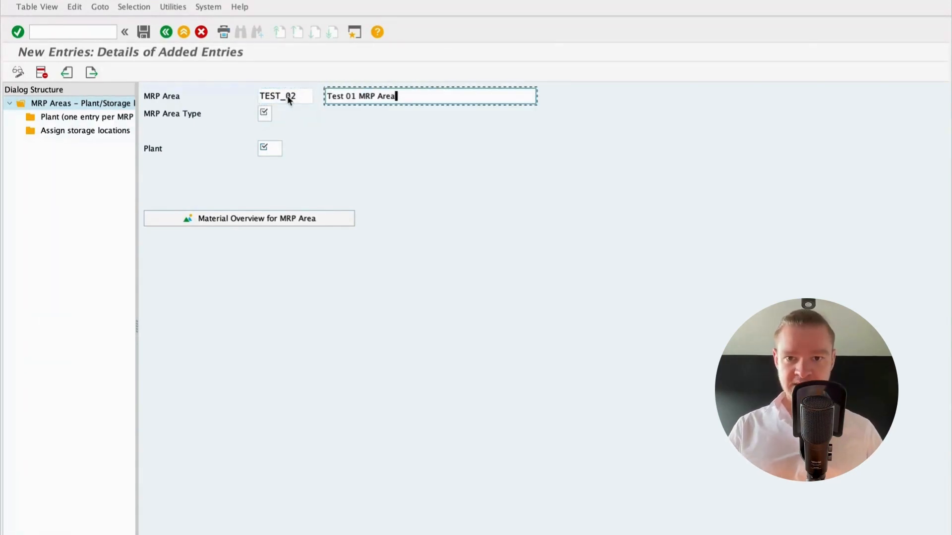
key(Left)
key(Left)
key(Left)
key(Left)
key(Left)
key(Left)
key(Left)
key(Left)
key(Left)
key(Left)
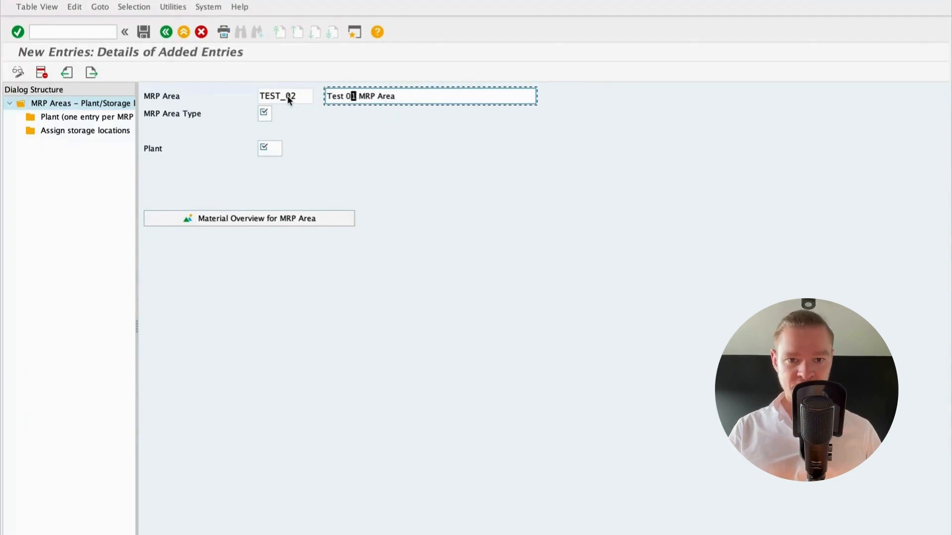
text(2)
Step: Set the new entry's MRP area type to 02 and its plant to 1210
click(268, 114)
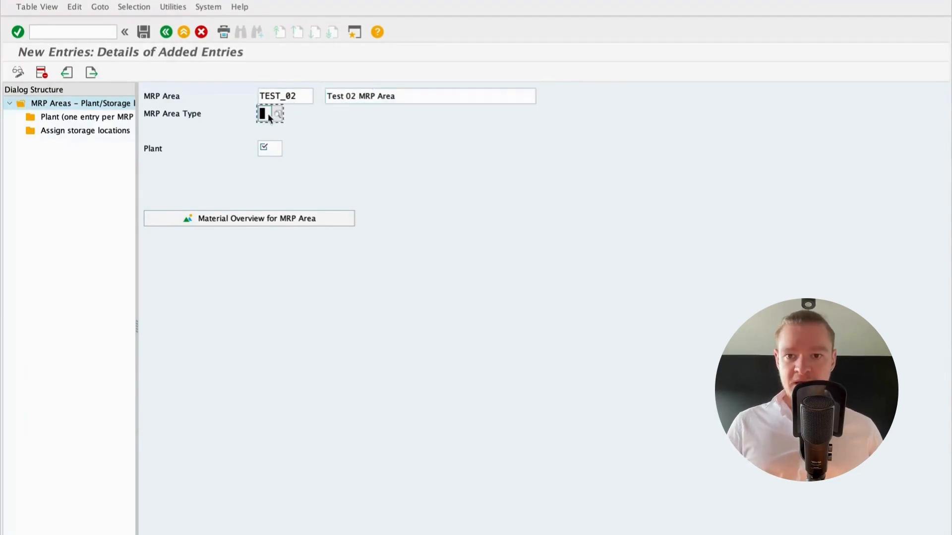
key(Caps_Lock)
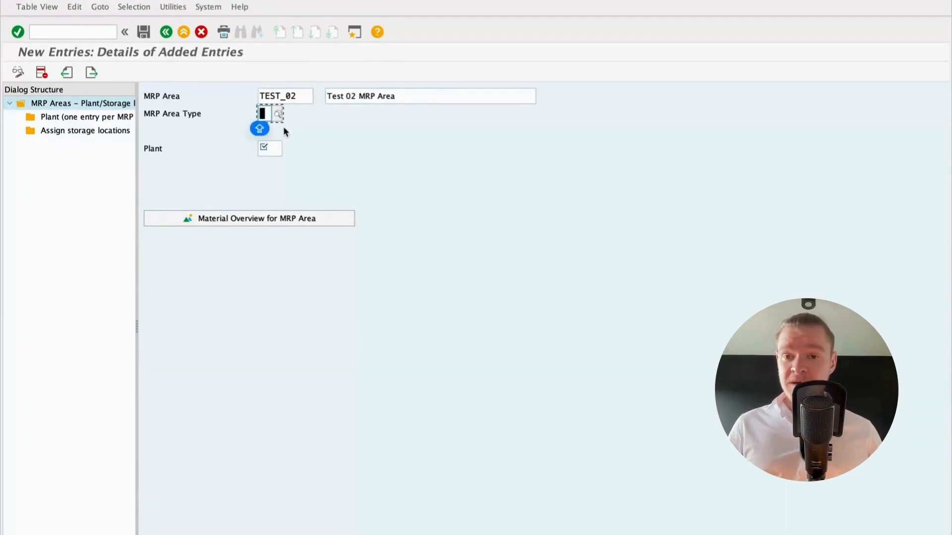
click(279, 115)
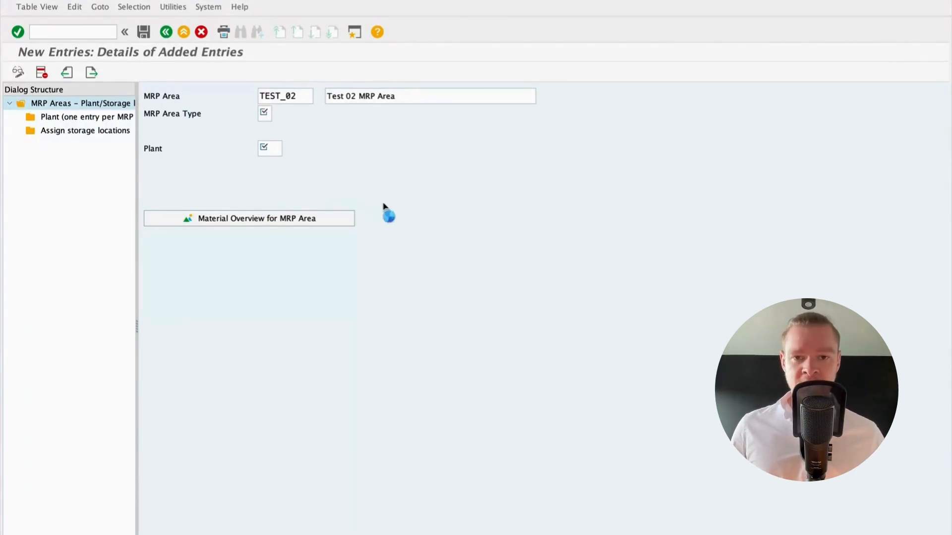
text(02)
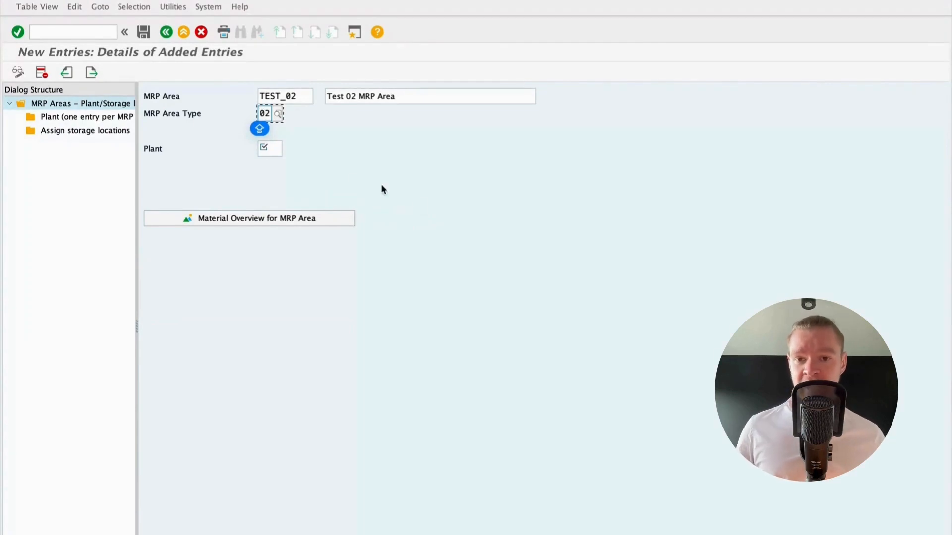
click(267, 149)
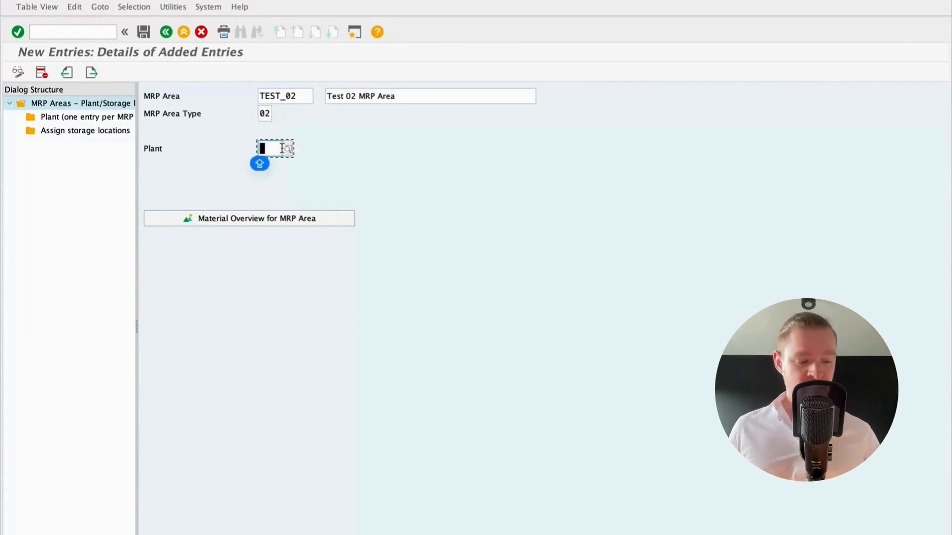
text(1210)
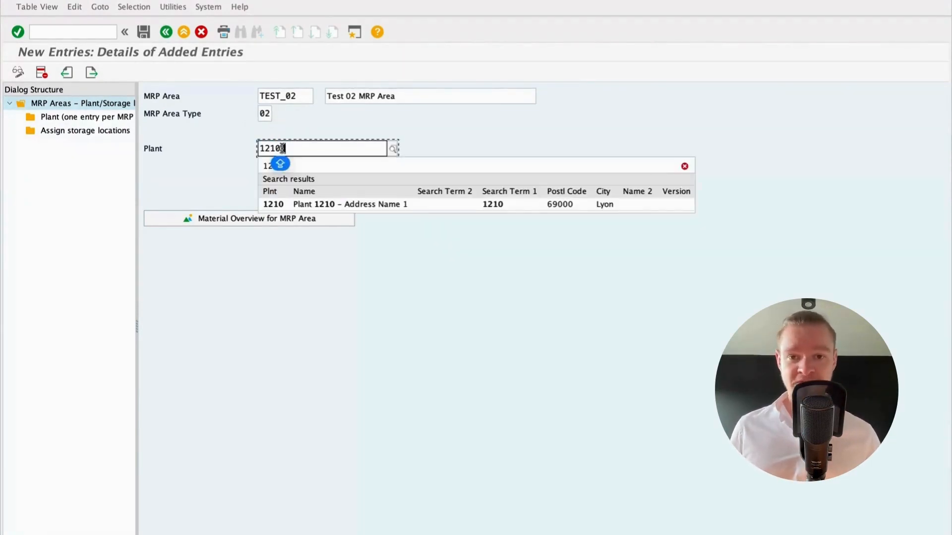
key(Return)
key(Caps_Lock)
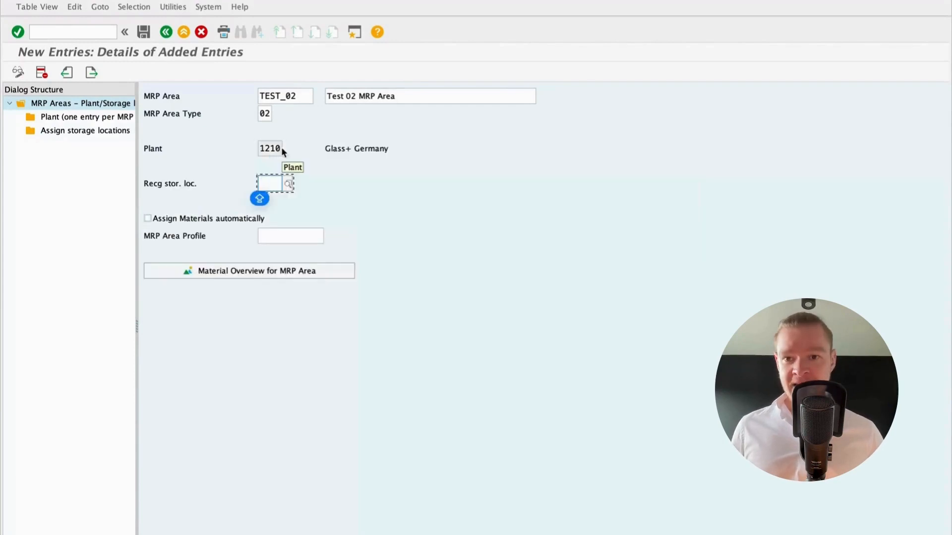
Step: Try to assign 121A as the receiving storage location of MRP area TEST_02
click(287, 184)
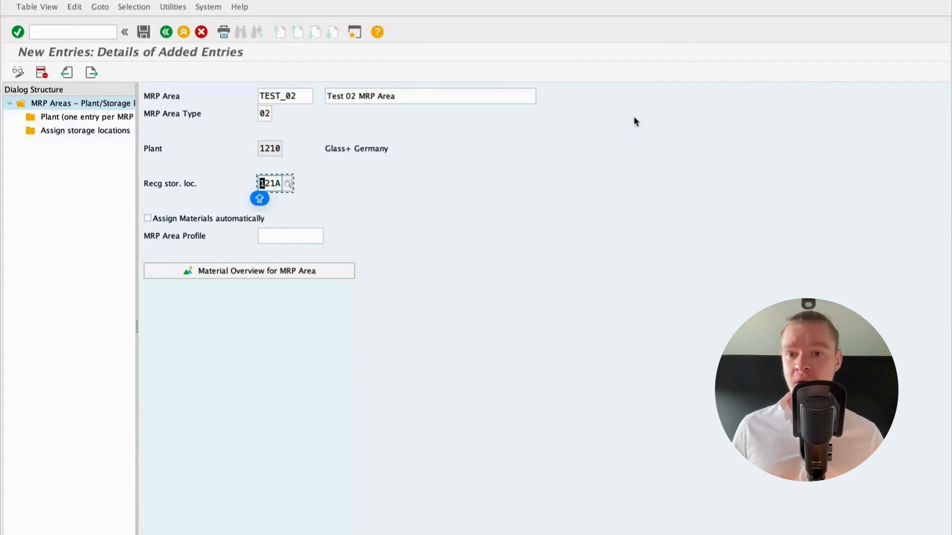
key(Return)
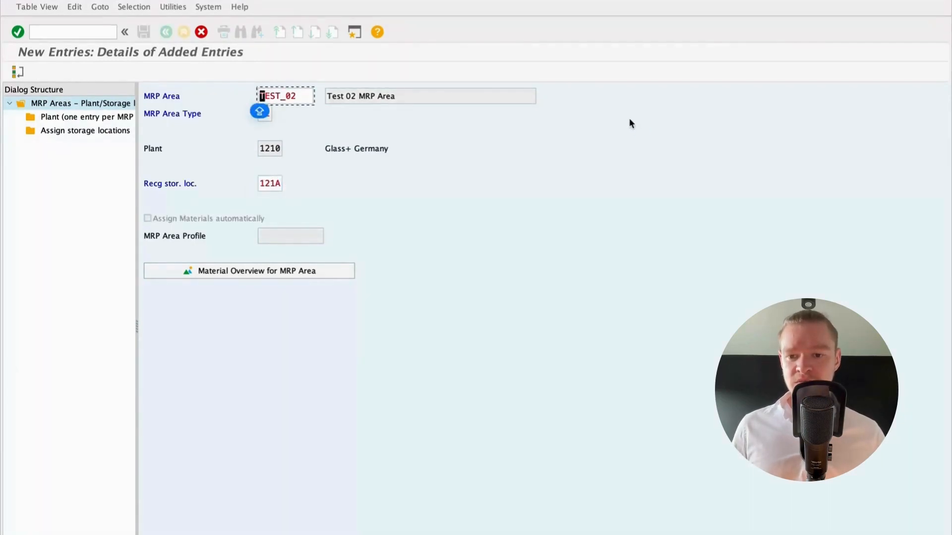
Step: Set the receiving storage location of MRP area TEST_02 to 121B and save the entry
click(272, 184)
click(287, 184)
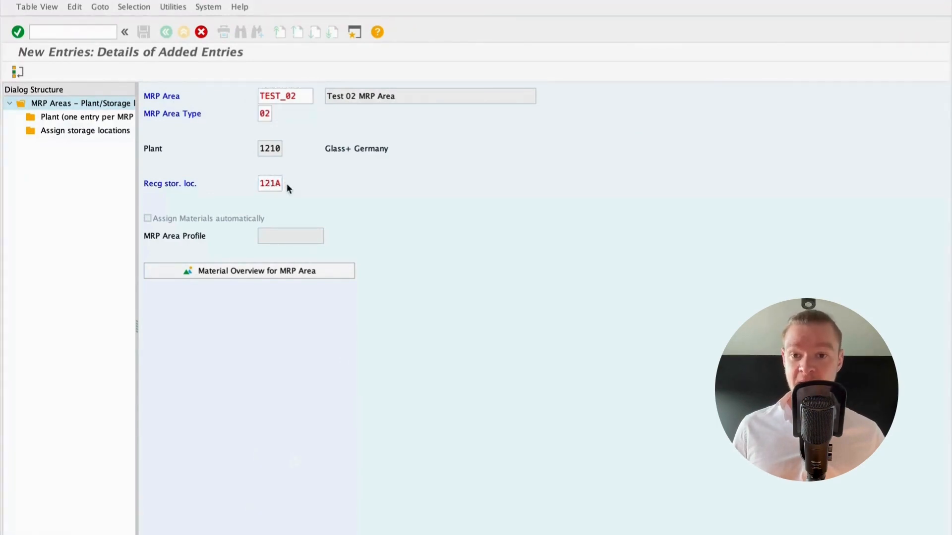
double_click(141, 145)
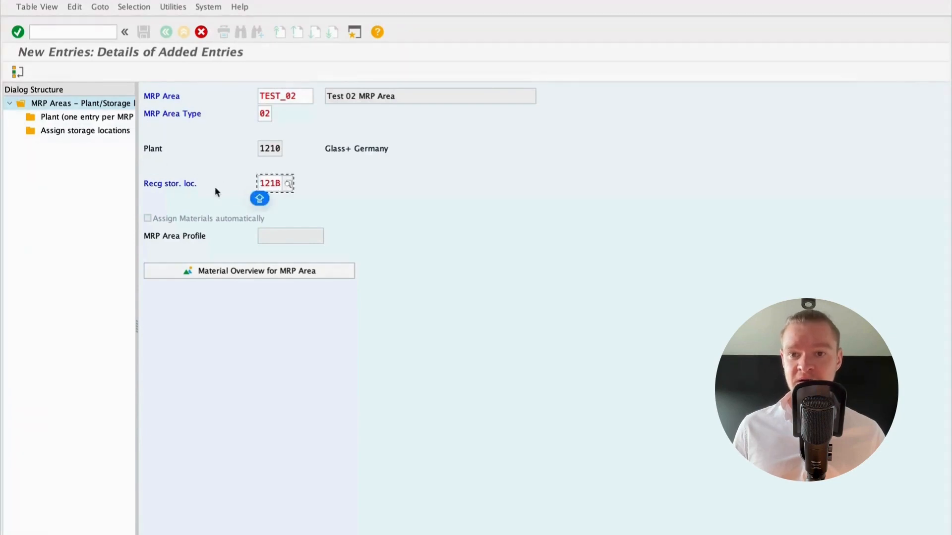
key(Return)
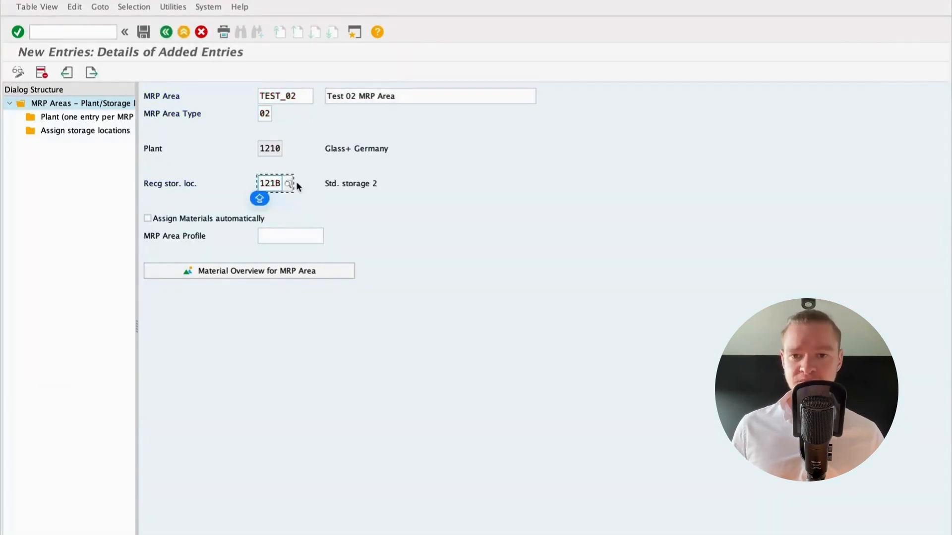
click(143, 31)
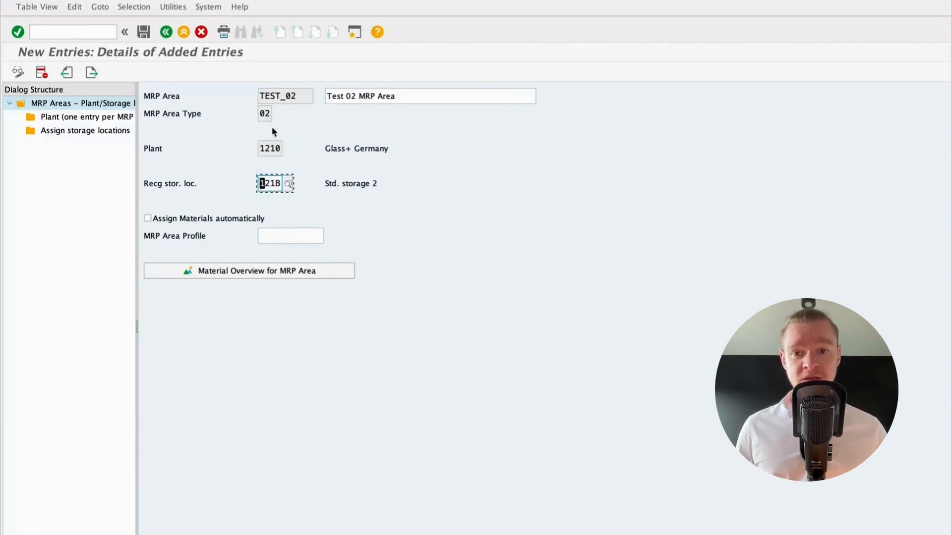
Step: Leave the MRP area configuration and open the Change Material transaction with the command /NMM02
click(73, 32)
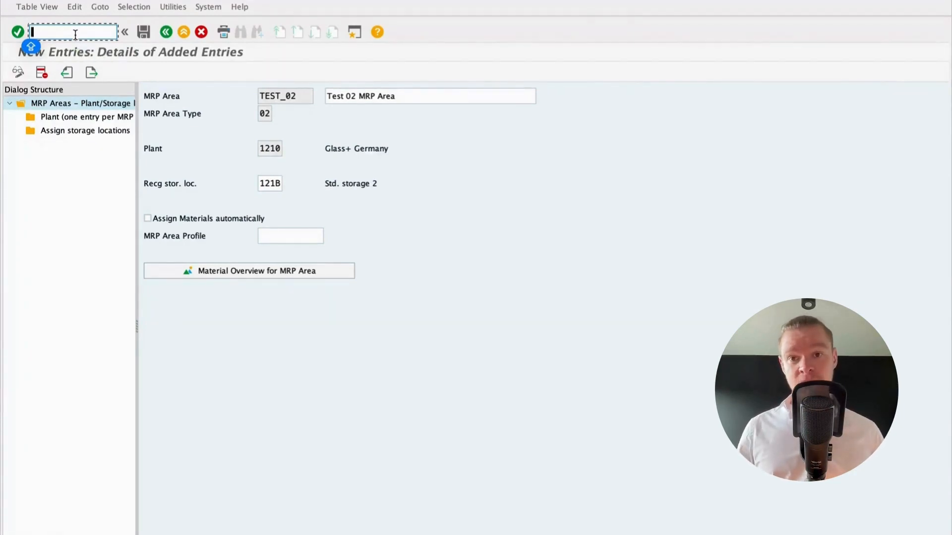
text(/)
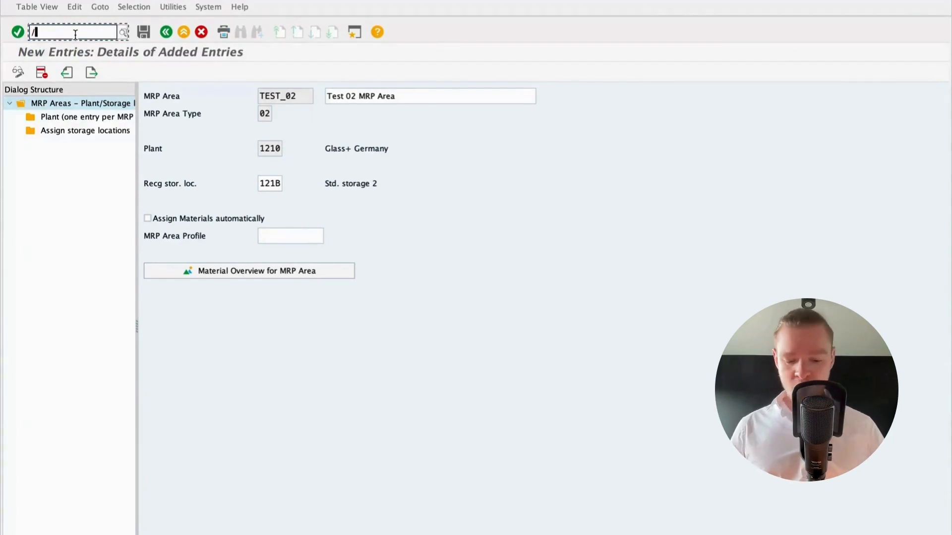
text(NMM02)
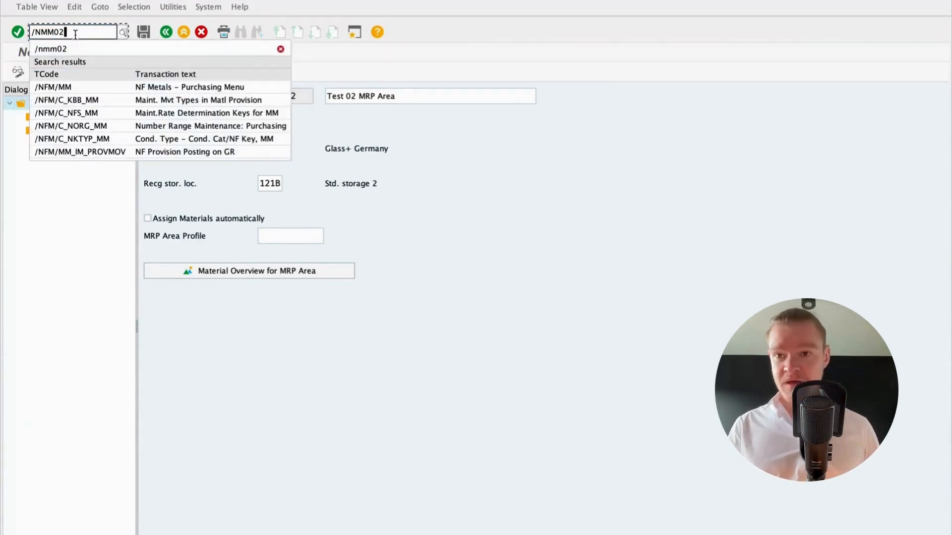
key(Return)
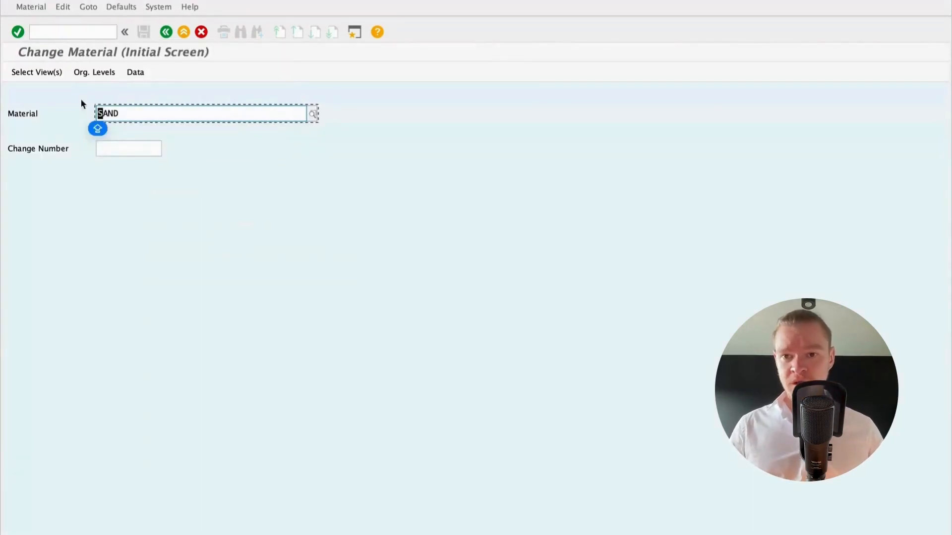
Step: Open material SAND for changes in the MRP 1 view of plant 1210
drag(134, 117, 100, 116)
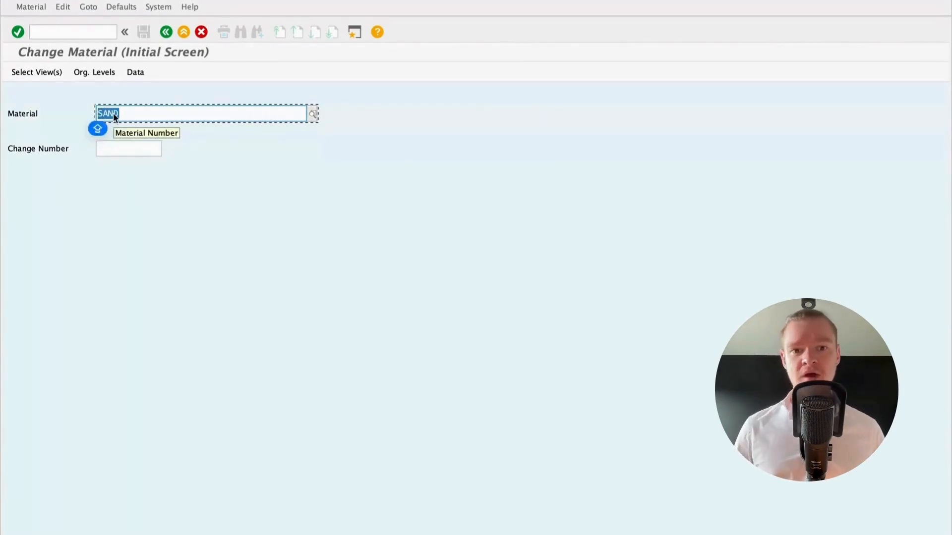
key(Return)
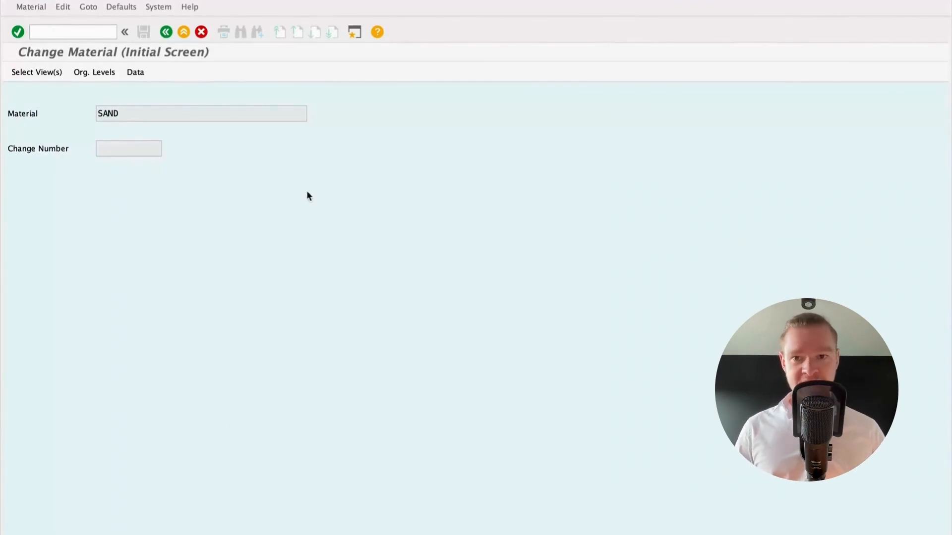
key(Return)
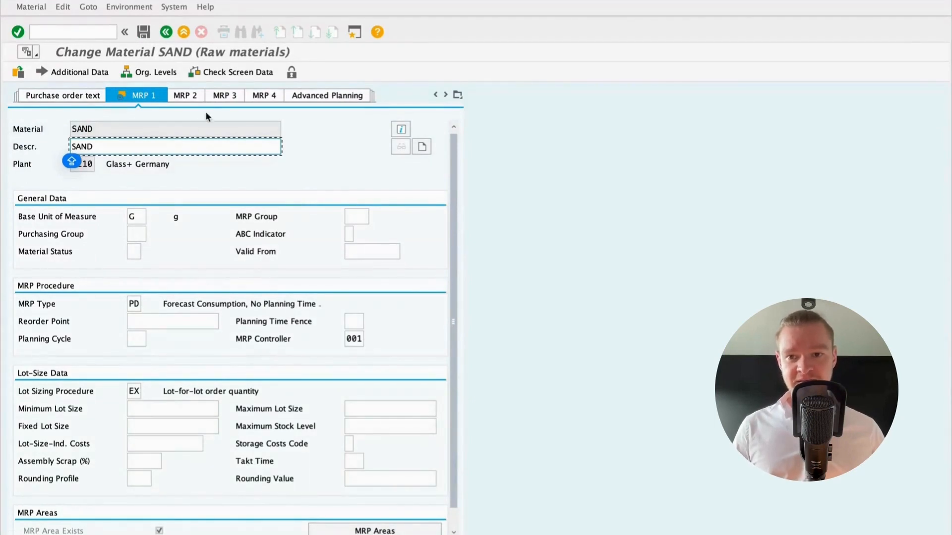
Step: Open the MRP areas of material SAND from its MRP 1 data and save the material
scroll(134, 526, down, 1)
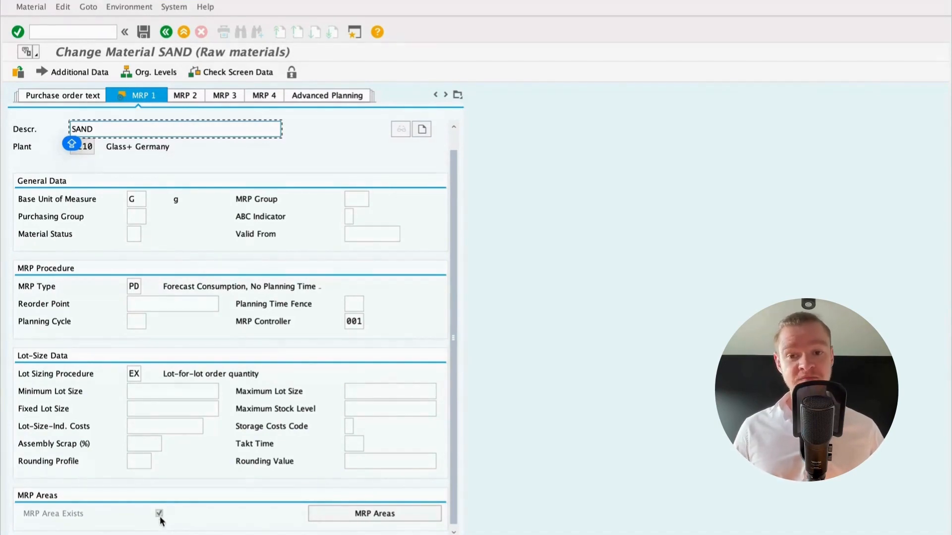
click(368, 517)
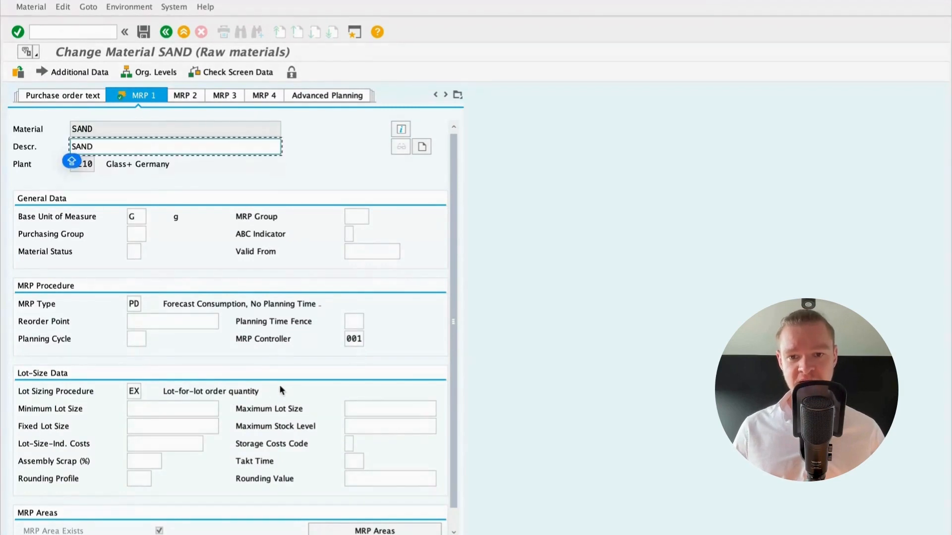
click(376, 530)
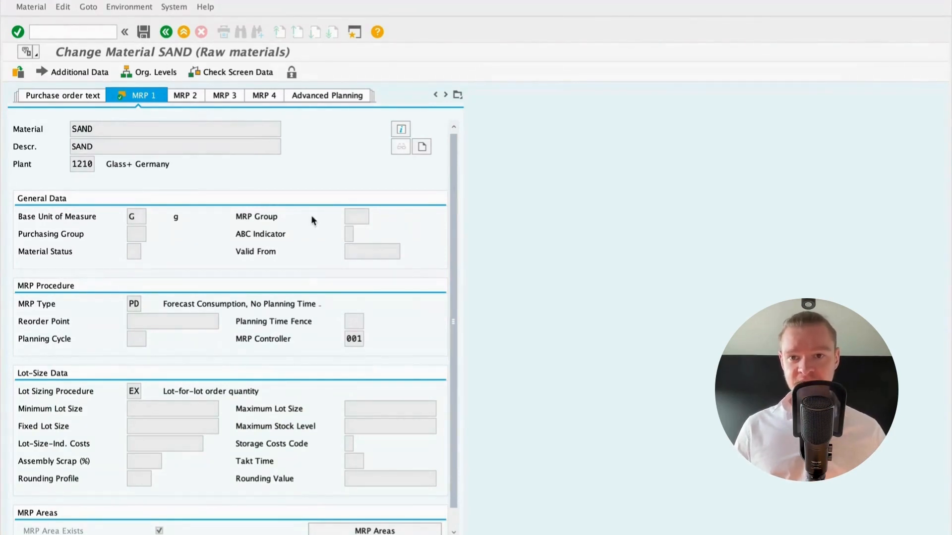
click(210, 95)
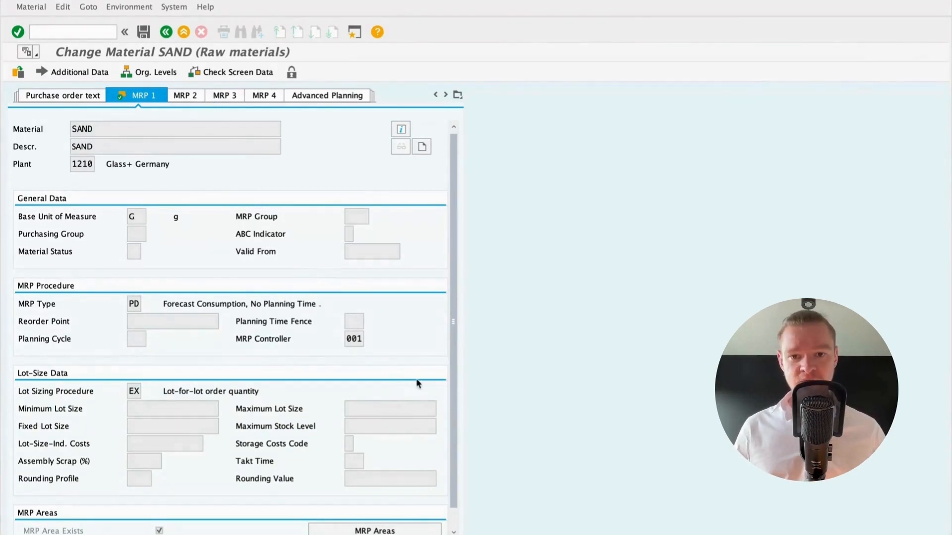
click(142, 33)
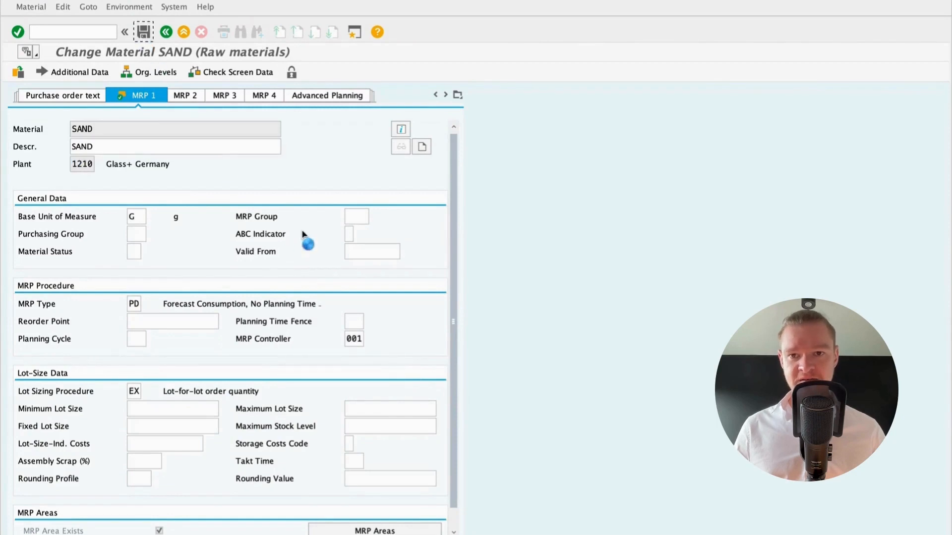
Step: Open the single-item, multi-level MRP run with the command /NMD02
click(67, 32)
text(/)
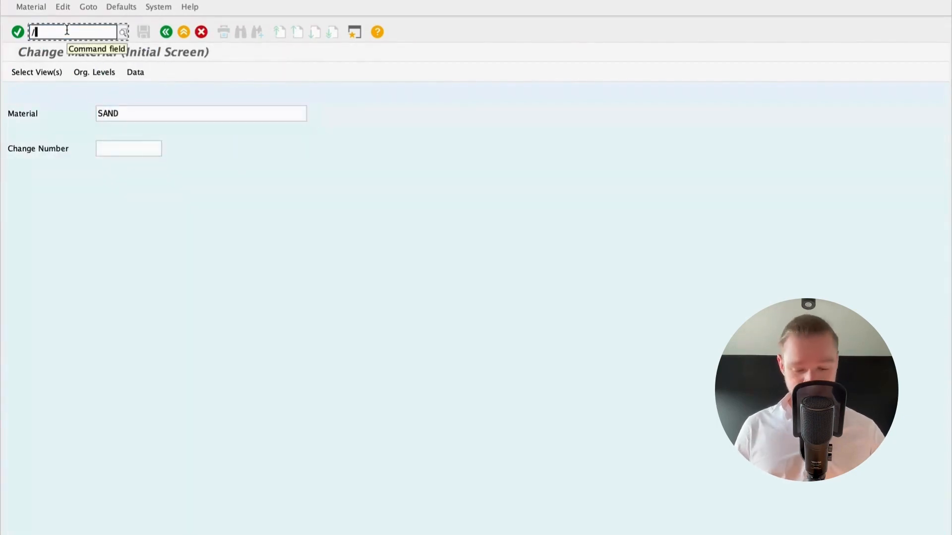
text(n)
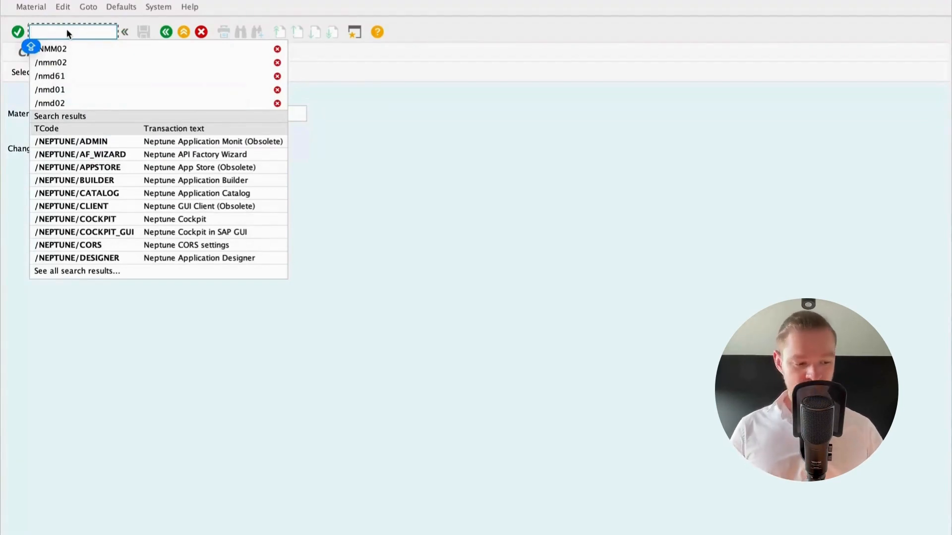
text(/NMD02)
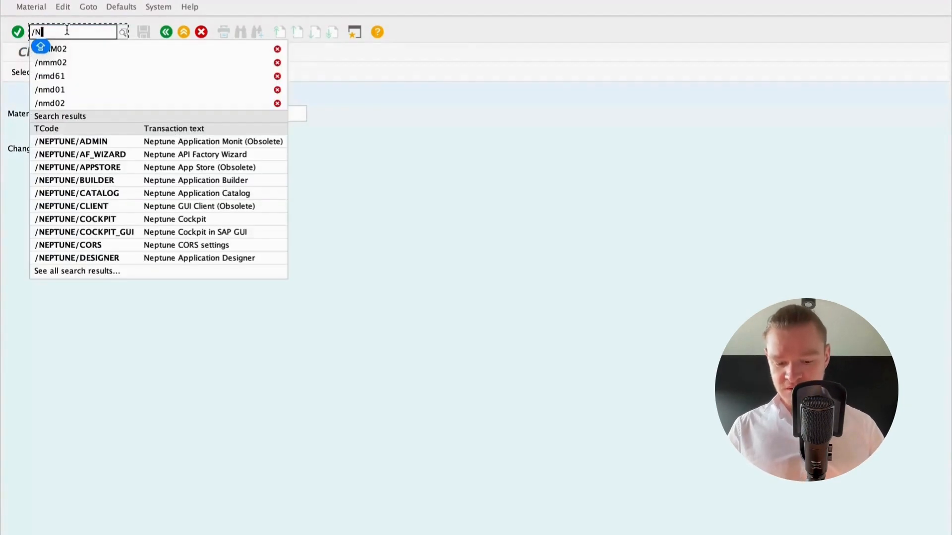
key(Return)
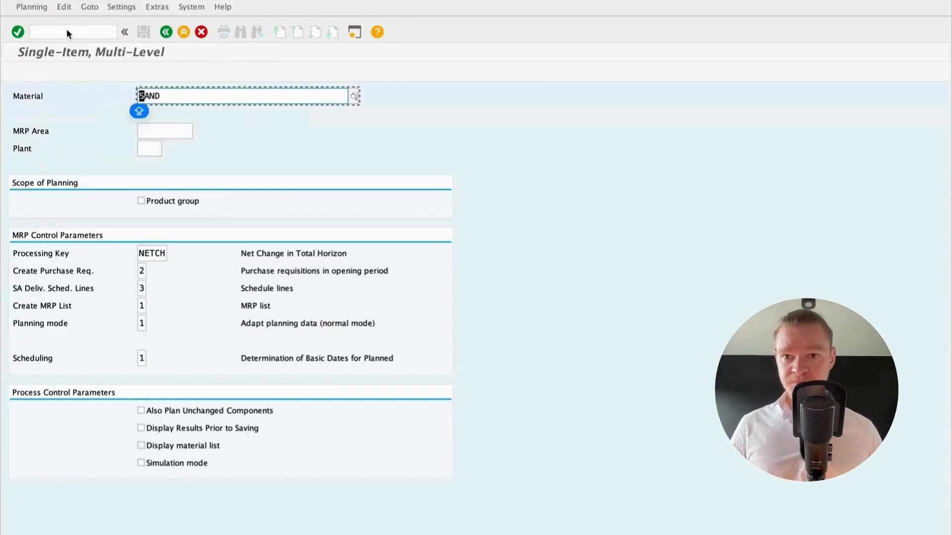
Step: Look up the MRP areas available for the single-item planning run of material SAND
double_click(161, 97)
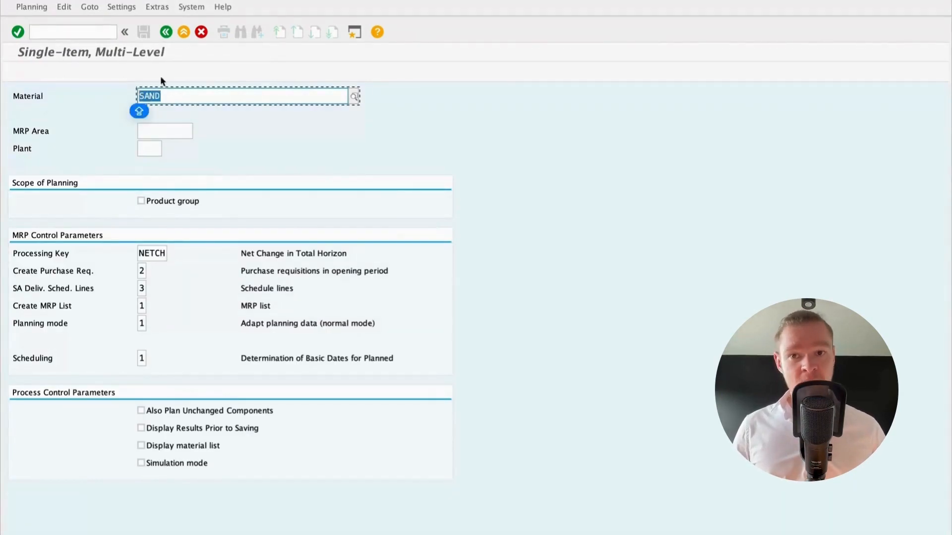
click(164, 134)
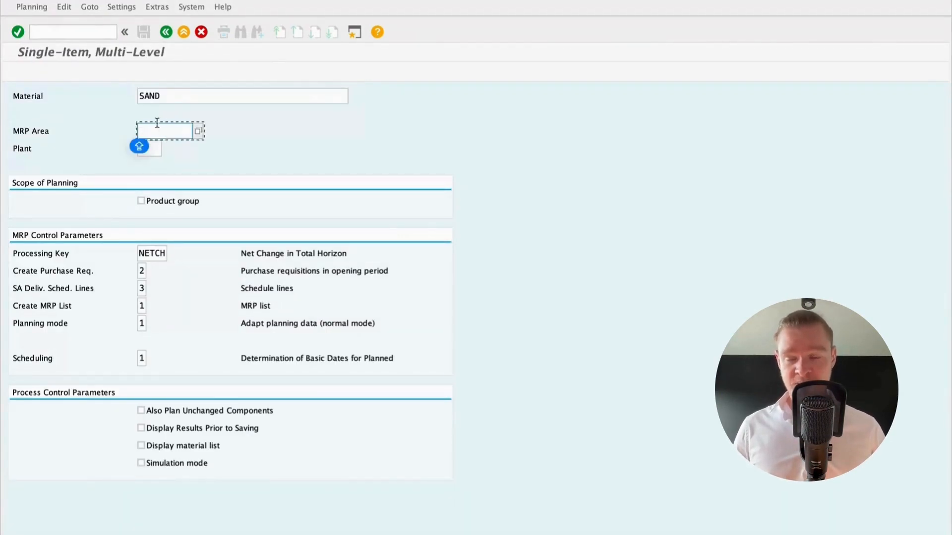
click(196, 133)
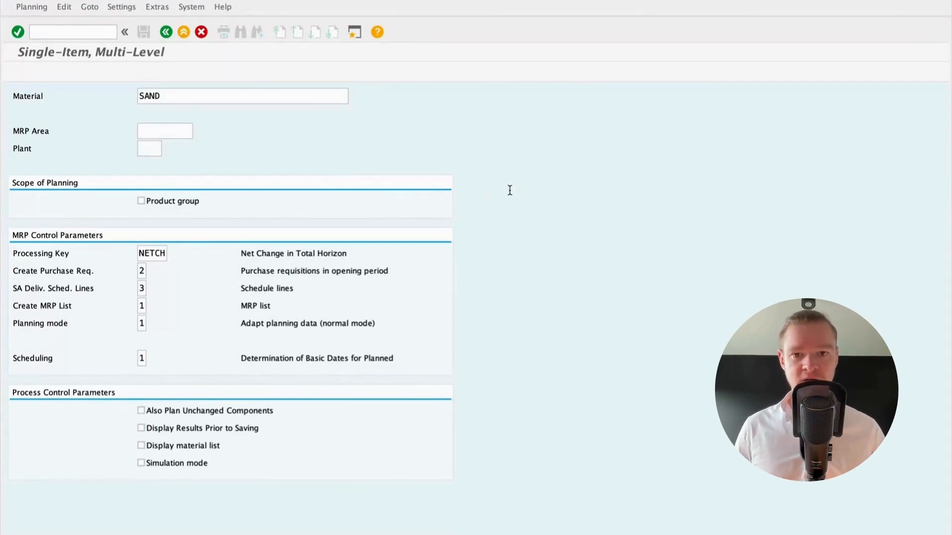
Step: Open the Create Planned Independent Requirements transaction with the command /NMD61
click(77, 31)
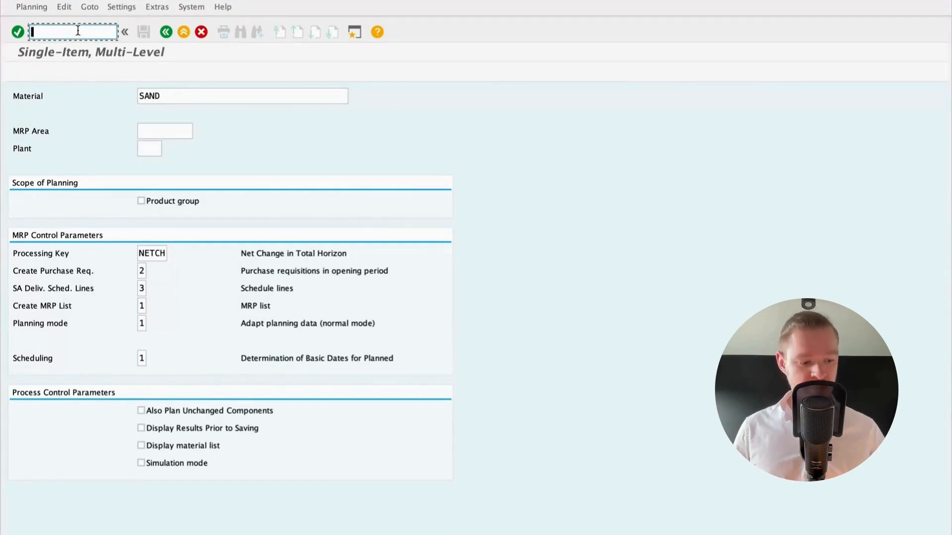
text(/NMD61)
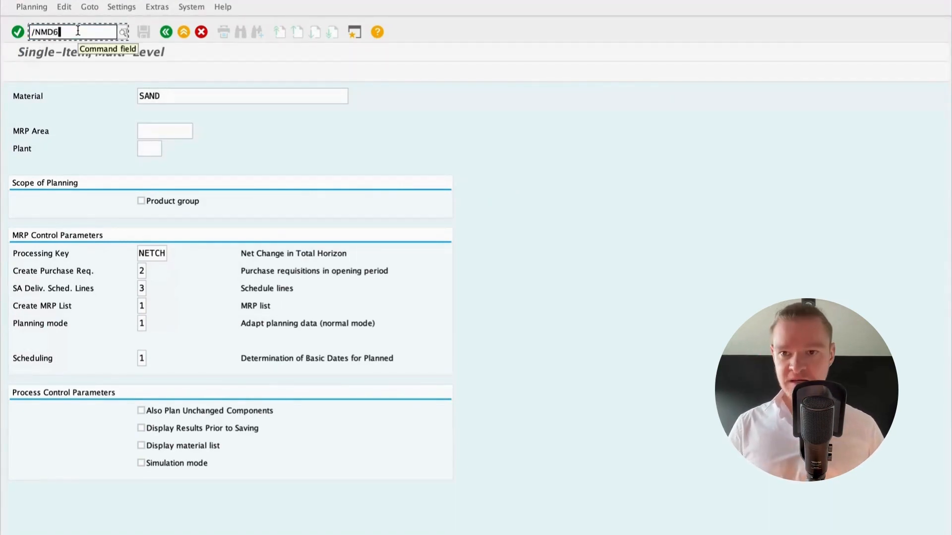
key(Return)
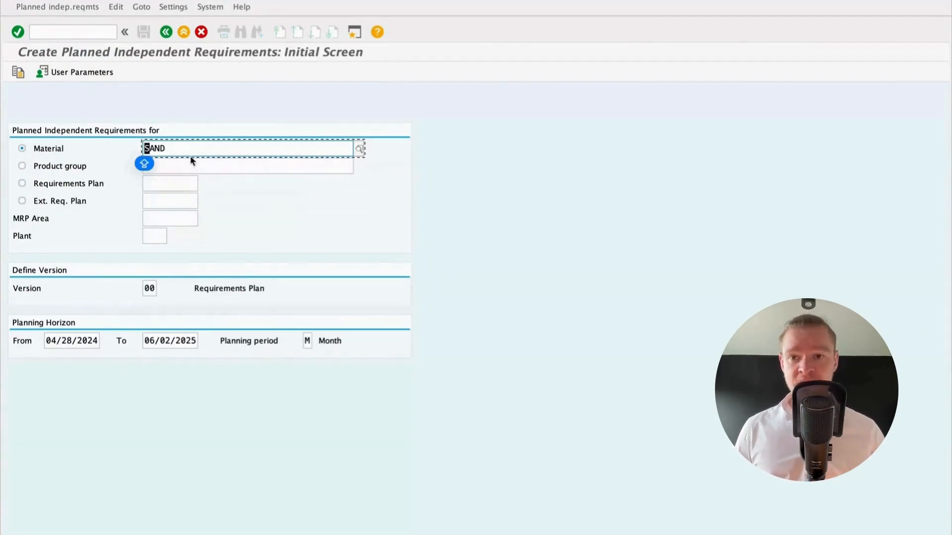
Step: Switch the planned independent requirements selection to Requirements Plan and go to the MRP area entry
click(22, 166)
click(22, 184)
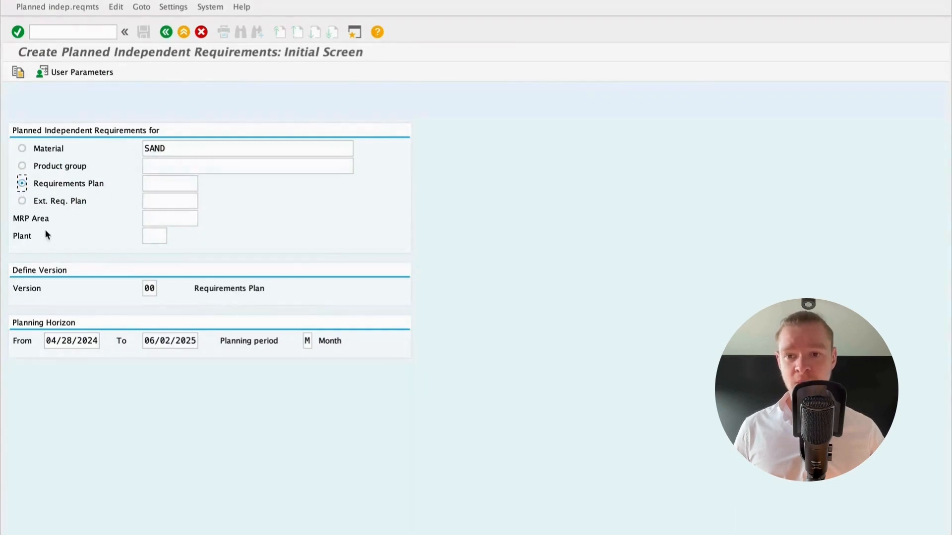
click(154, 219)
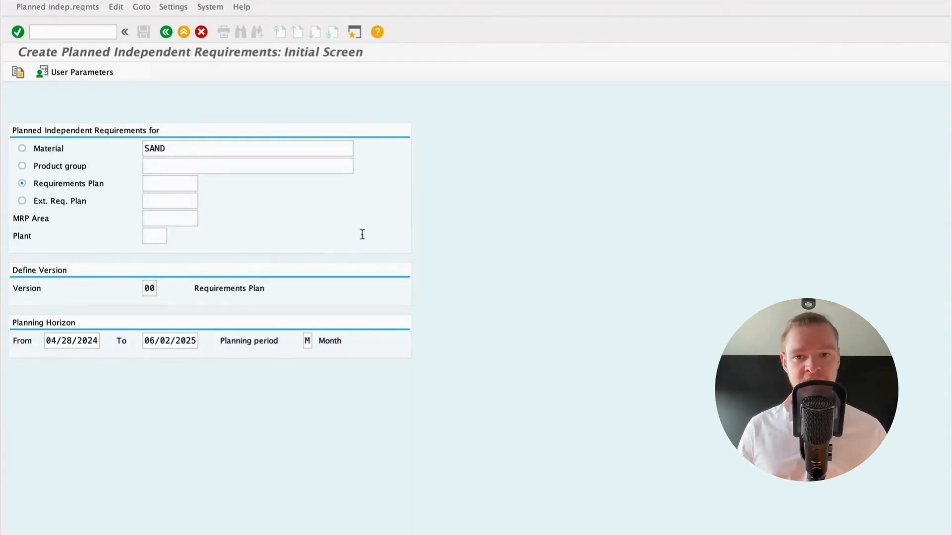
click(310, 117)
key(Caps_Lock)
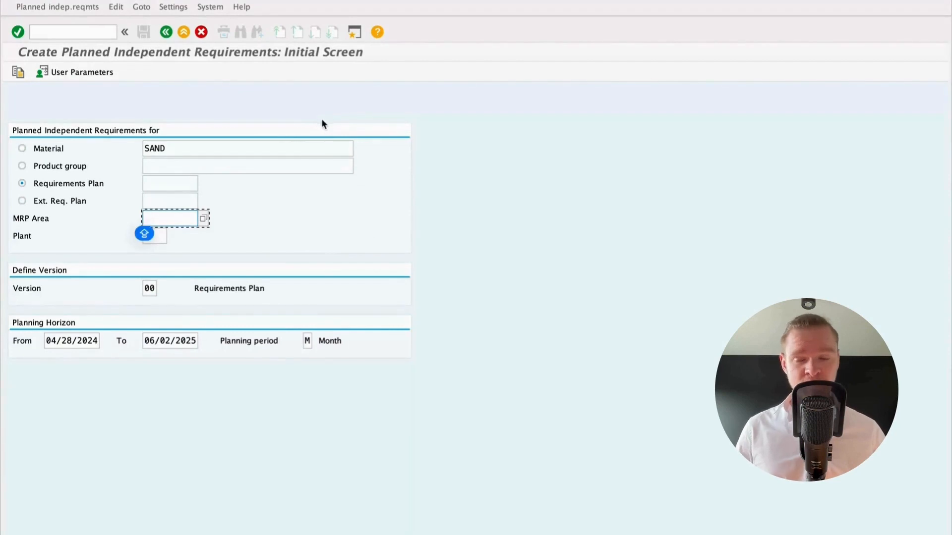